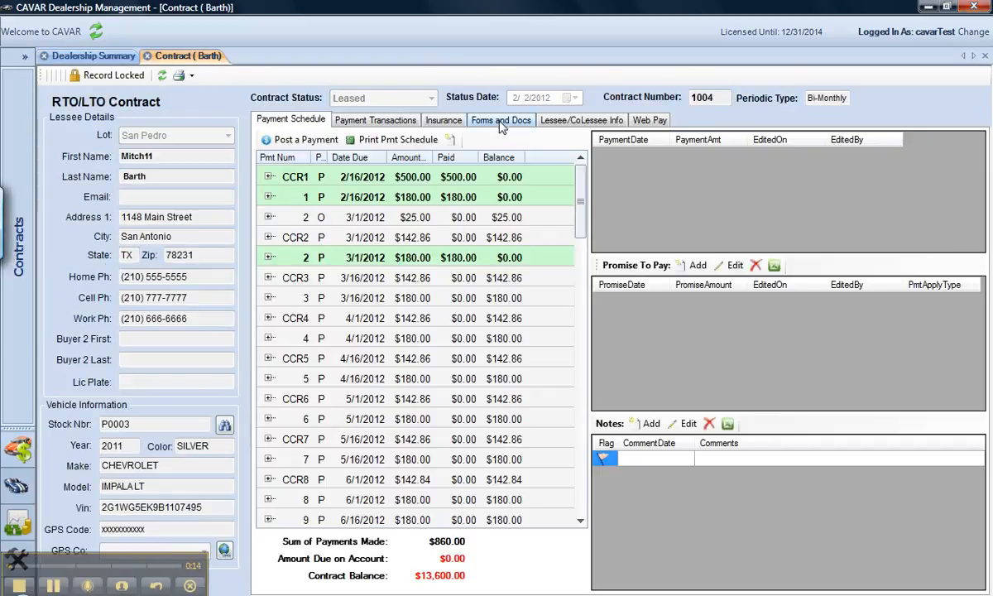
# Step: Show the contract's forms and documents and add files 2-Excluded Driver Addendum through 6-KAP Fleet Waranty Engine Trans Addendum to the selection
pyautogui.click(475, 121)
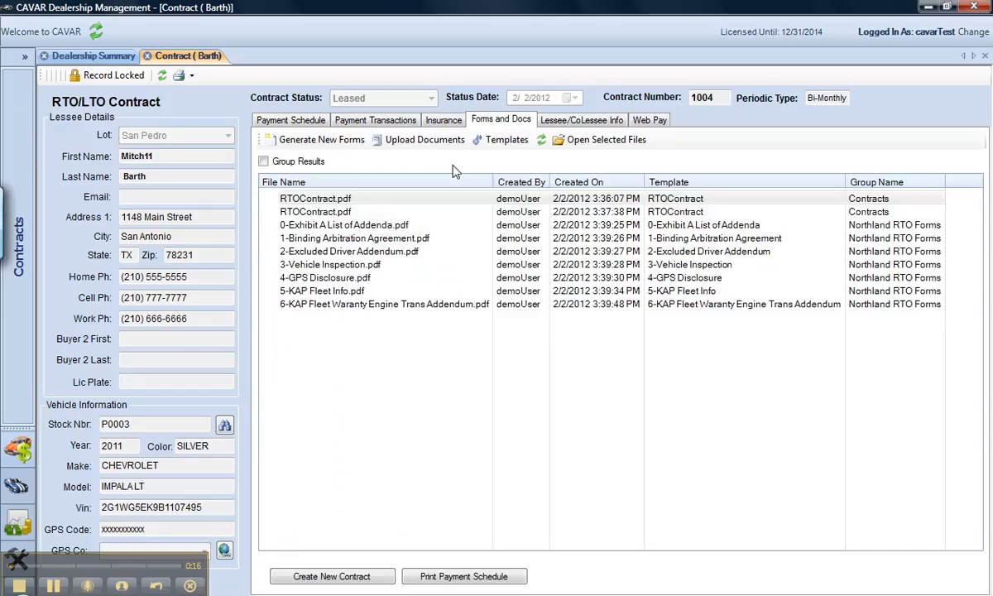
pyautogui.keyDown('ctrl'); pyautogui.click(335, 304); pyautogui.keyUp('ctrl')
pyautogui.keyDown('ctrl'); pyautogui.click(331, 291); pyautogui.keyUp('ctrl')
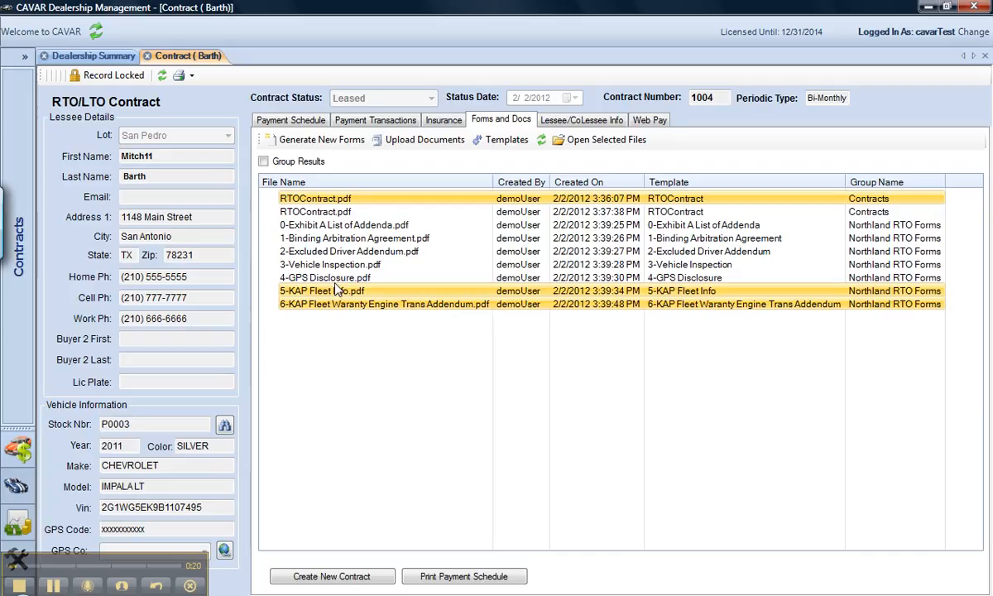
pyautogui.keyDown('ctrl'); pyautogui.click(328, 278); pyautogui.keyUp('ctrl')
pyautogui.keyDown('ctrl'); pyautogui.click(327, 264); pyautogui.keyUp('ctrl')
pyautogui.keyDown('ctrl'); pyautogui.click(327, 251); pyautogui.keyUp('ctrl')
pyautogui.keyDown('ctrl'); pyautogui.click(306, 238); pyautogui.keyUp('ctrl')
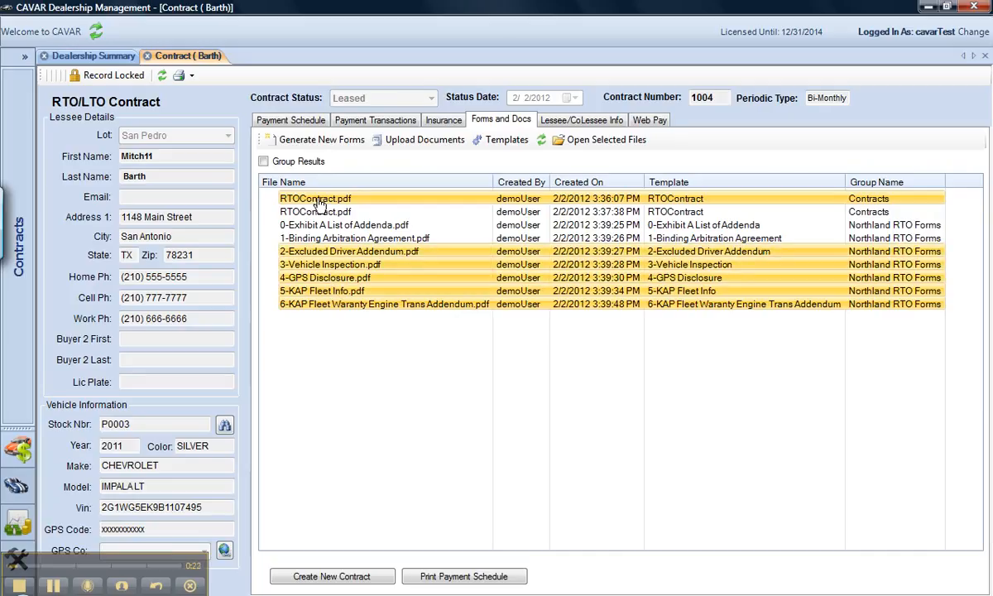
# Step: Open only 3-Vehicle Inspection.pdf, 5-KAP Fleet Info.pdf and 6-KAP Fleet Waranty Engine Trans Addendum.pdf together and review the vehicle inspection form
pyautogui.keyDown('ctrl'); pyautogui.click(299, 199); pyautogui.keyUp('ctrl')
pyautogui.keyDown('ctrl'); pyautogui.click(313, 237); pyautogui.keyUp('ctrl')
pyautogui.keyDown('ctrl'); pyautogui.click(333, 252); pyautogui.keyUp('ctrl')
pyautogui.keyDown('ctrl'); pyautogui.click(332, 264); pyautogui.keyUp('ctrl')
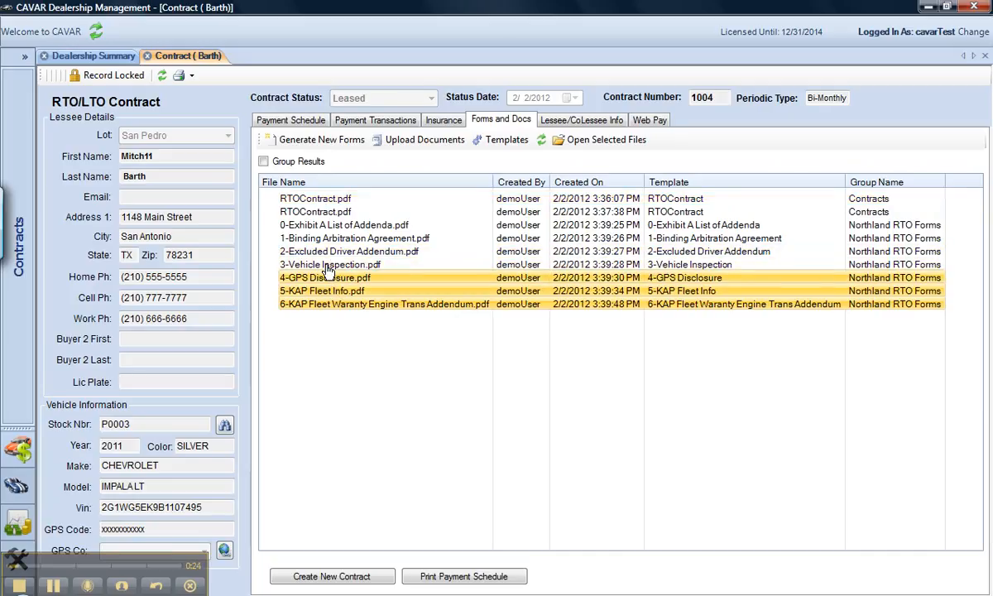
pyautogui.keyDown('ctrl'); pyautogui.click(328, 264); pyautogui.keyUp('ctrl')
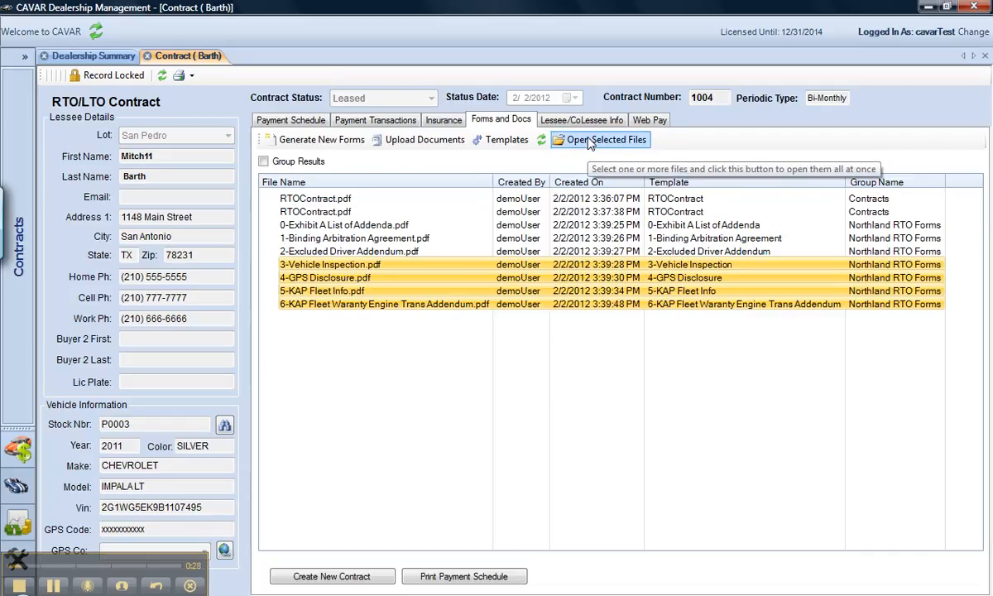
pyautogui.keyDown('ctrl'); pyautogui.click(346, 278); pyautogui.keyUp('ctrl')
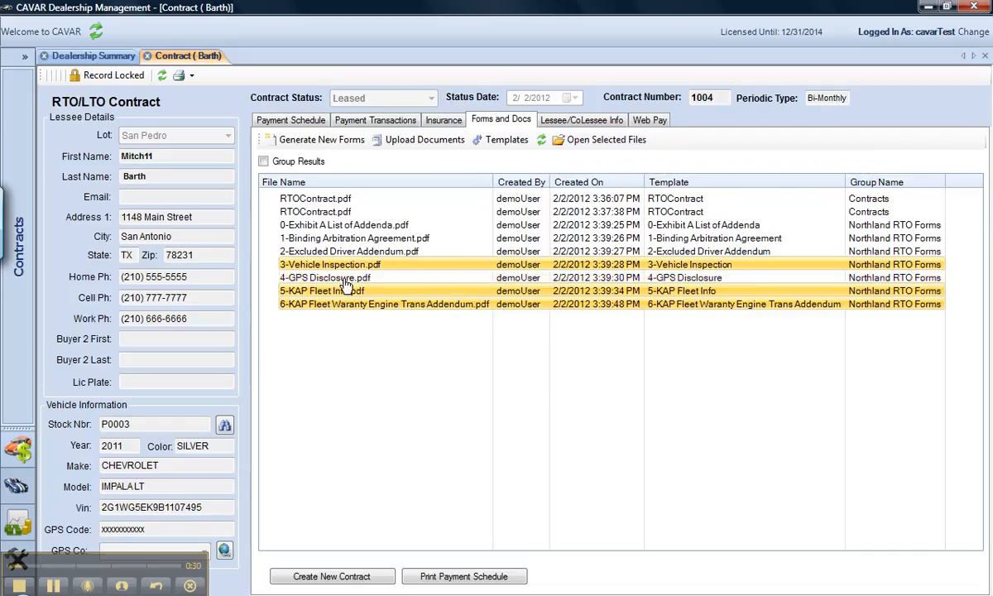
pyautogui.click(592, 142)
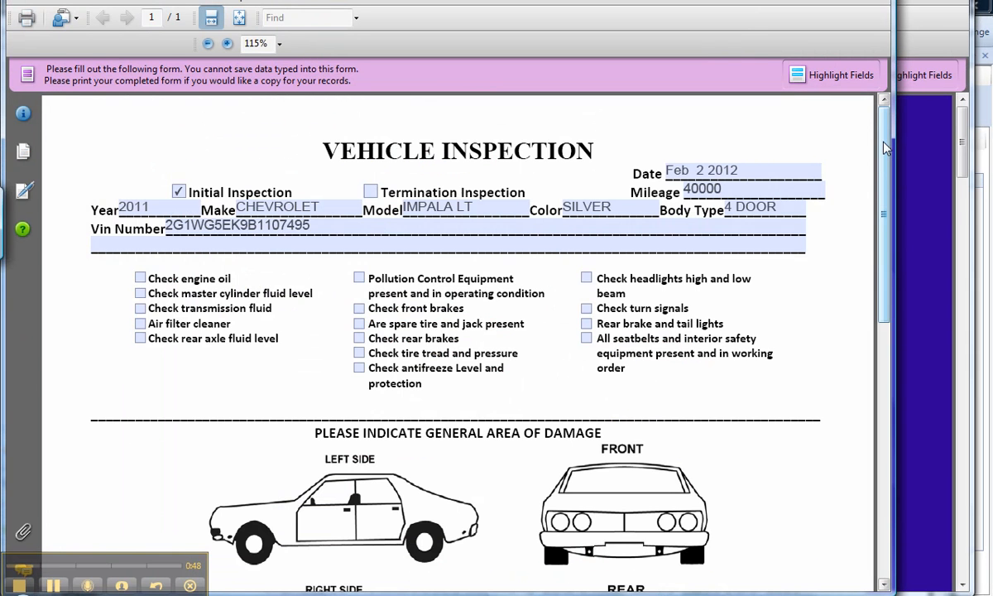
pyautogui.scroll(-10, 884, 167)
pyautogui.moveTo(910, 339); pyautogui.dragTo(894, 96)
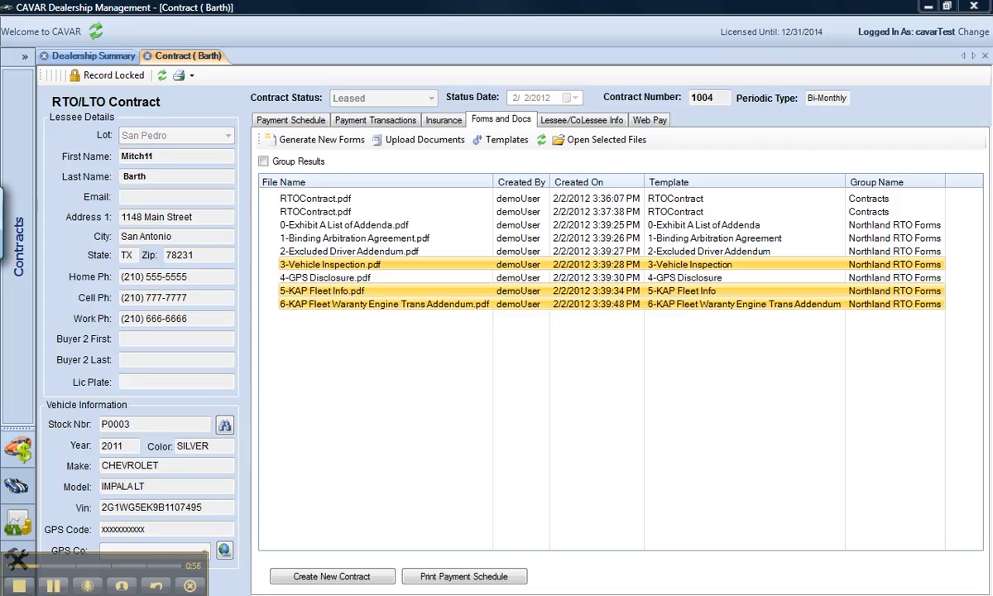
# Step: Delete 4-GPS Disclosure.pdf, 5-KAP Fleet Info.pdf and 6-KAP Fleet Waranty Engine Trans Addendum.pdf from the contract's document repository
pyautogui.click(318, 278)
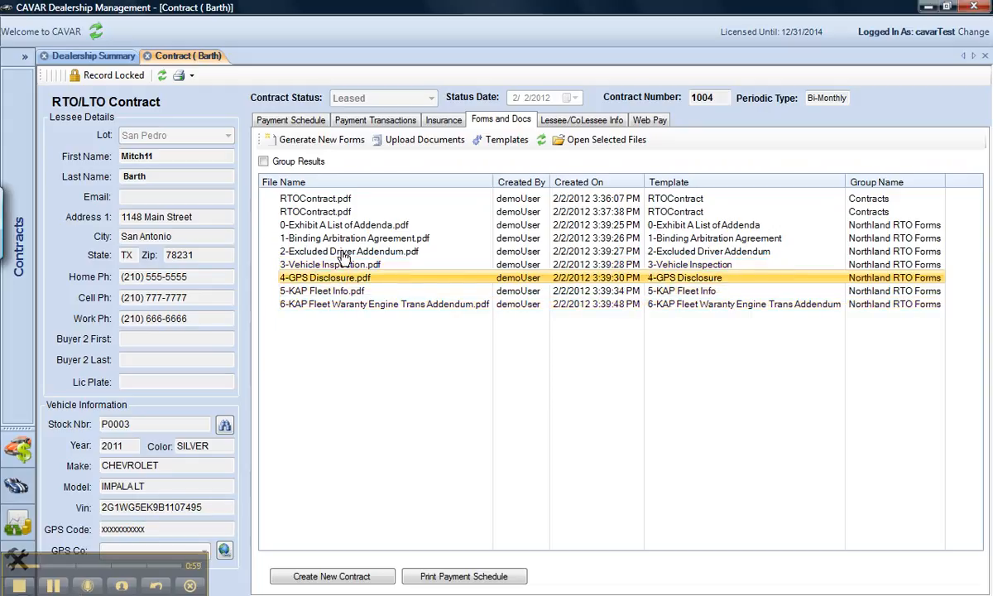
pyautogui.click(352, 306)
pyautogui.moveTo(353, 308)
pyautogui.mouseDown()
pyautogui.moveTo(324, 297)
pyautogui.moveTo(351, 294)
pyautogui.mouseUp()
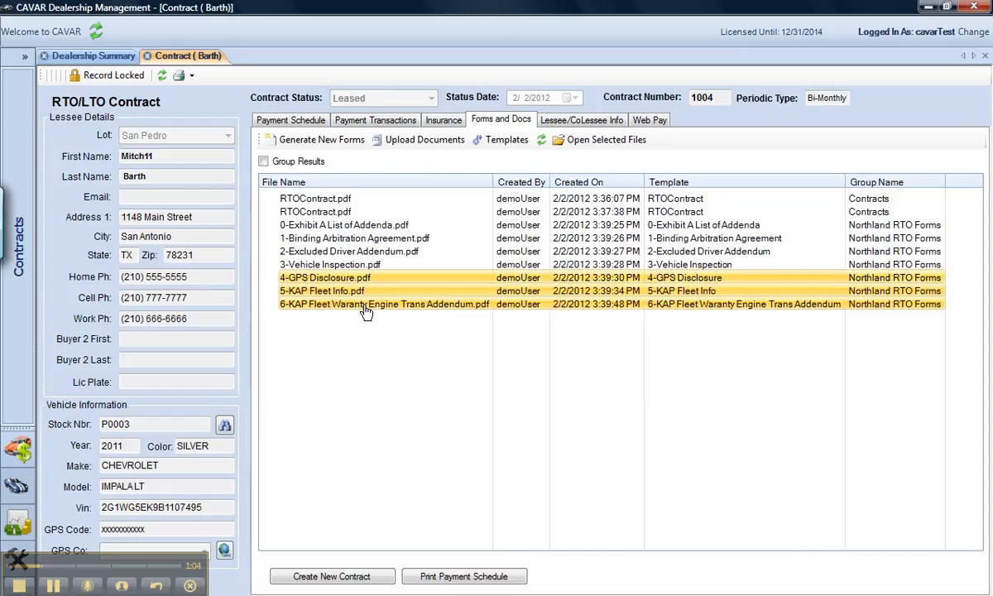
pyautogui.rightClick(328, 292)
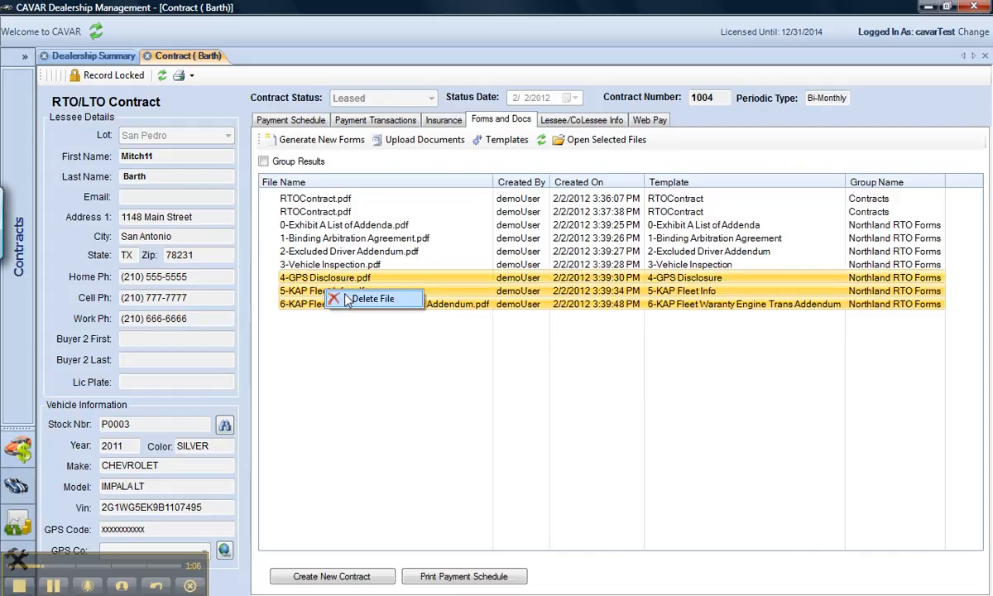
pyautogui.click(371, 299)
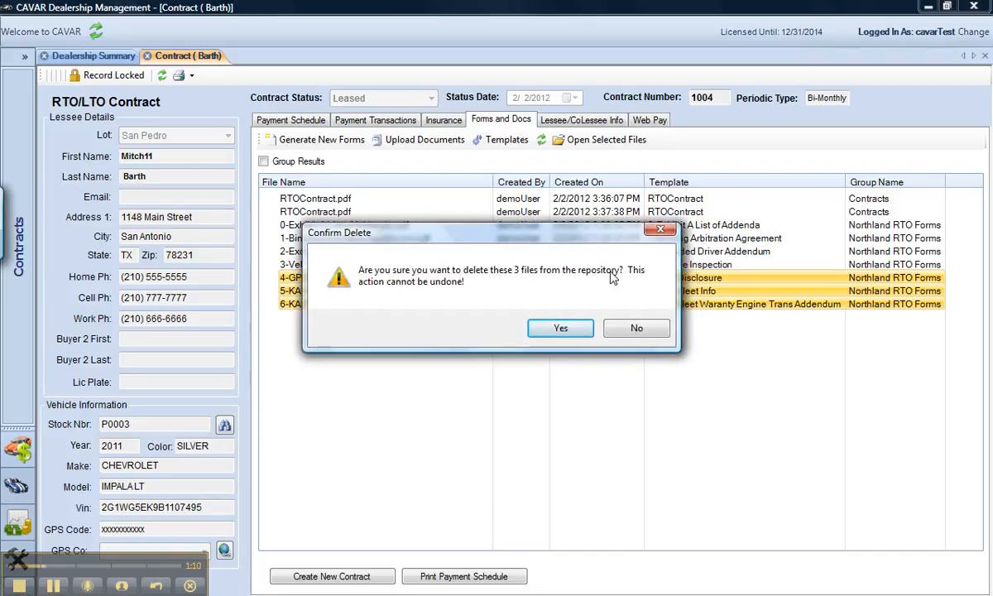
pyautogui.click(560, 328)
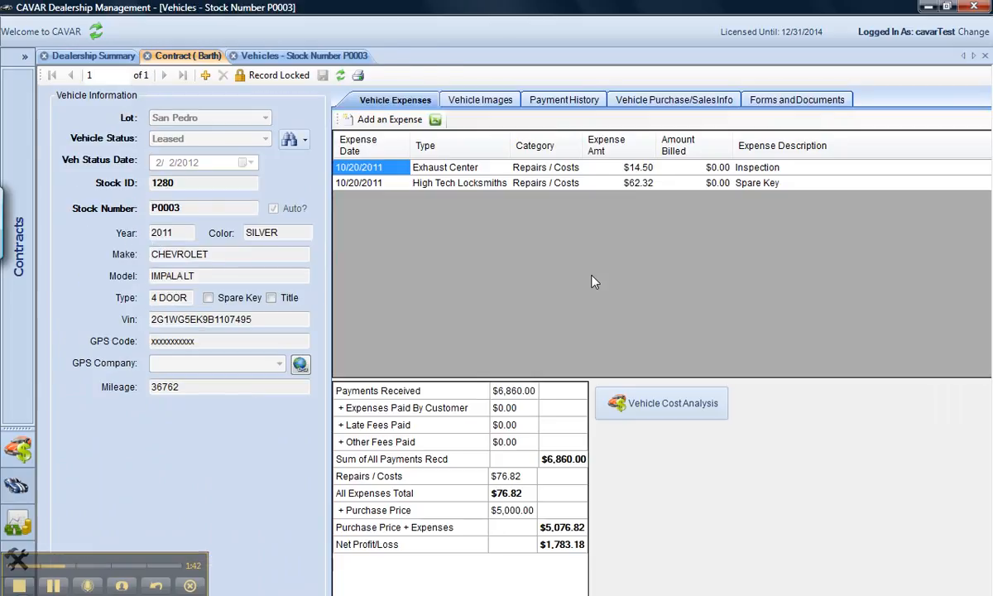
# Step: Generate the Insurance Binder Request (Blank Customer) and Buyers Guide forms for vehicle P0003, with the files set to open after generating
pyautogui.click(784, 103)
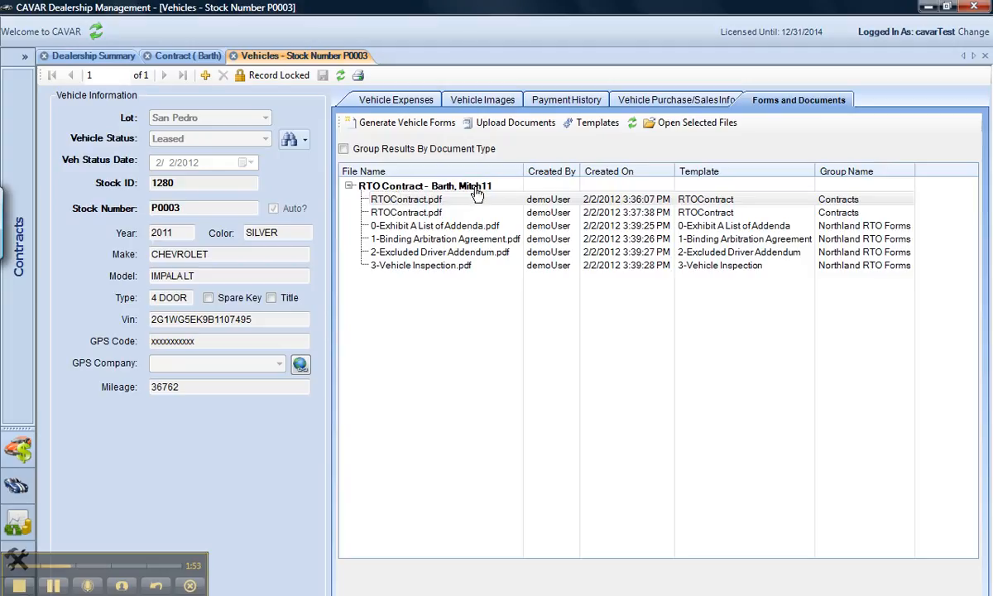
pyautogui.click(409, 126)
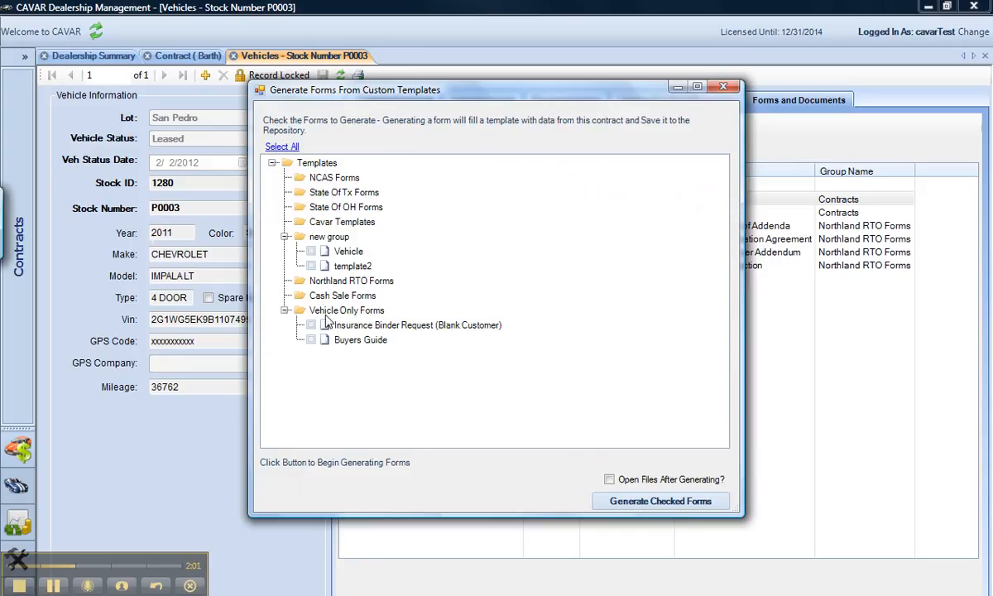
pyautogui.moveTo(313, 91); pyautogui.dragTo(299, 65)
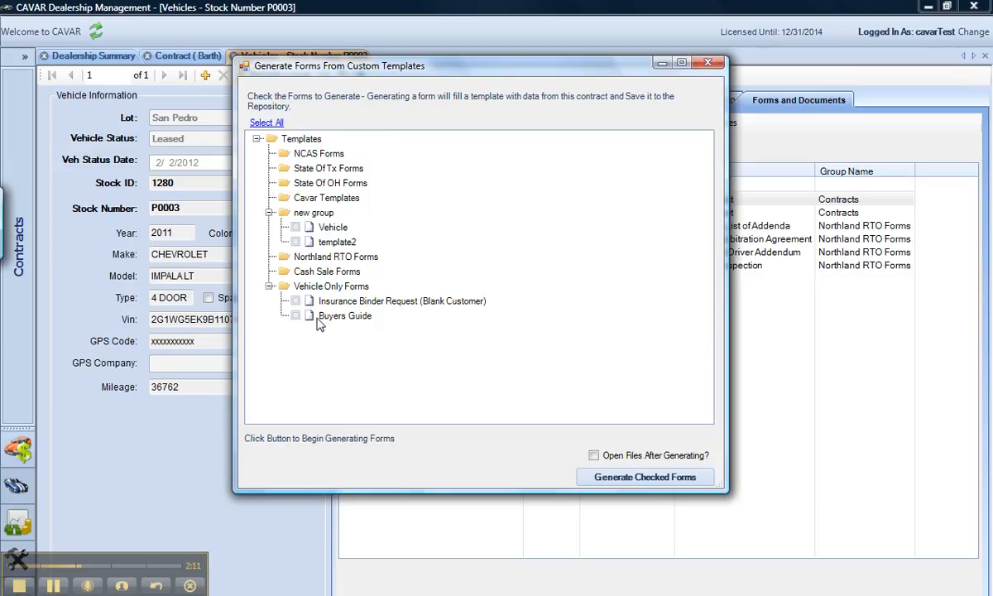
pyautogui.click(295, 302)
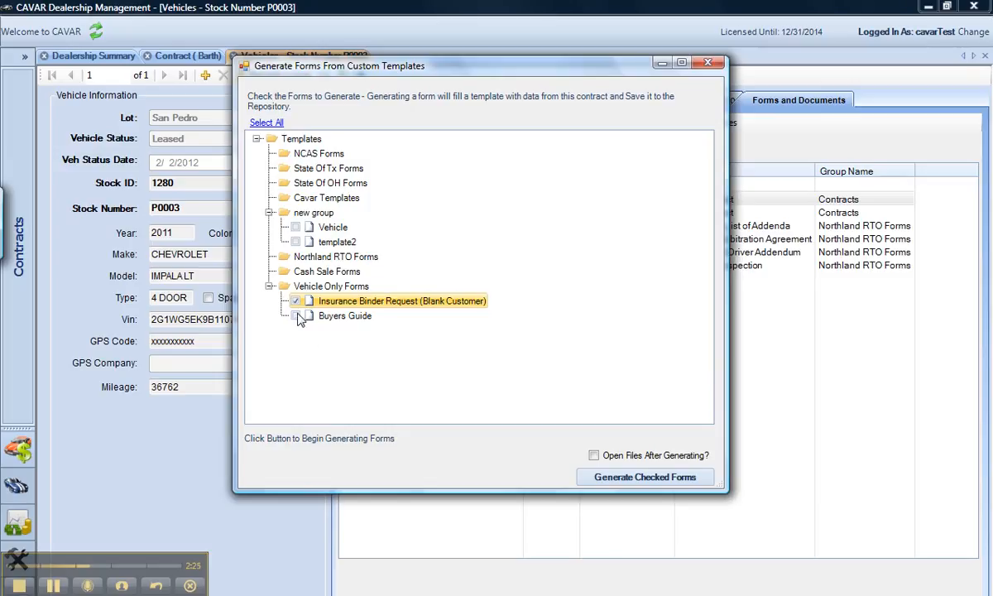
pyautogui.click(295, 315)
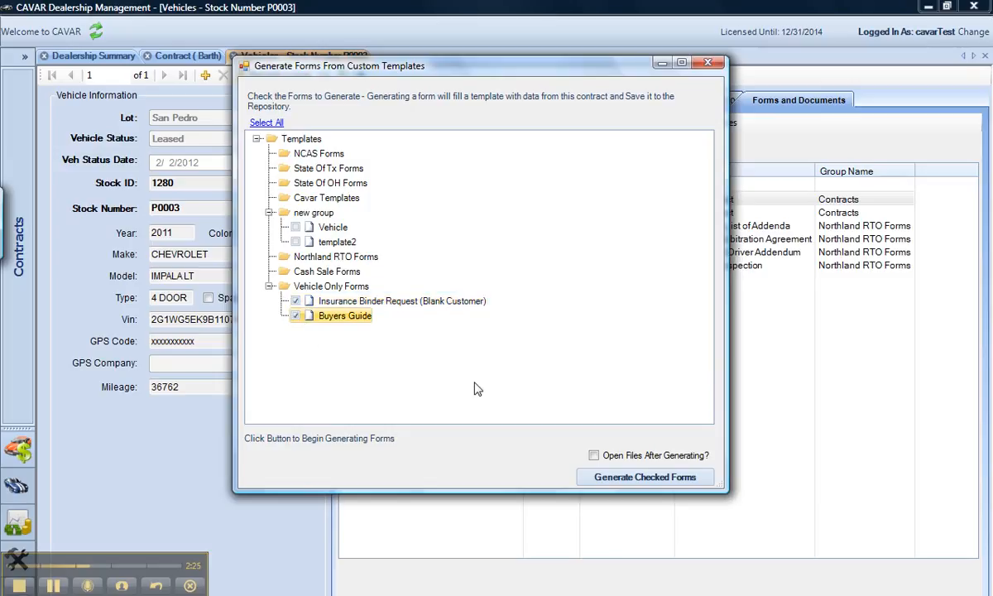
pyautogui.click(594, 457)
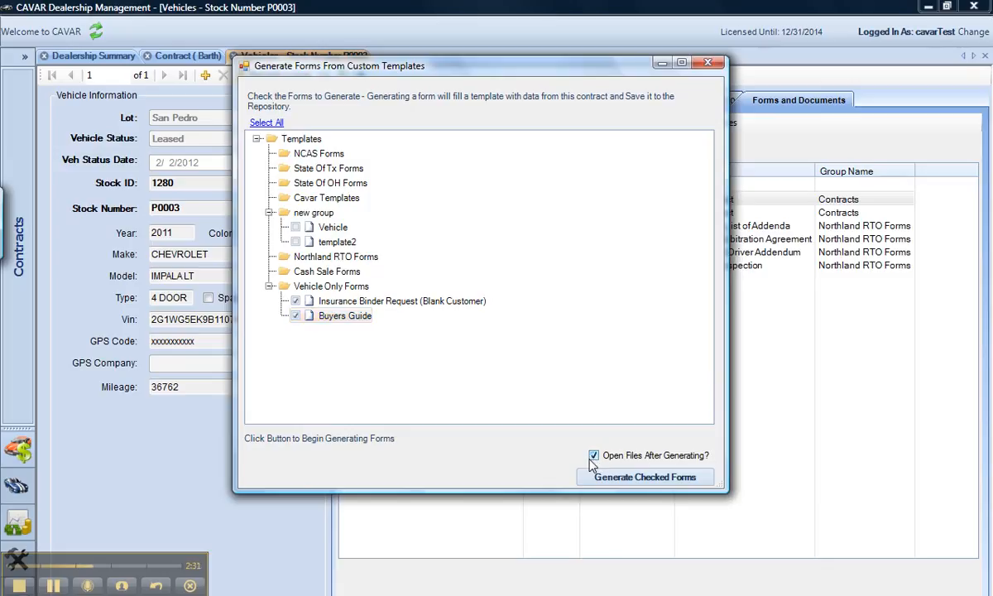
pyautogui.click(651, 483)
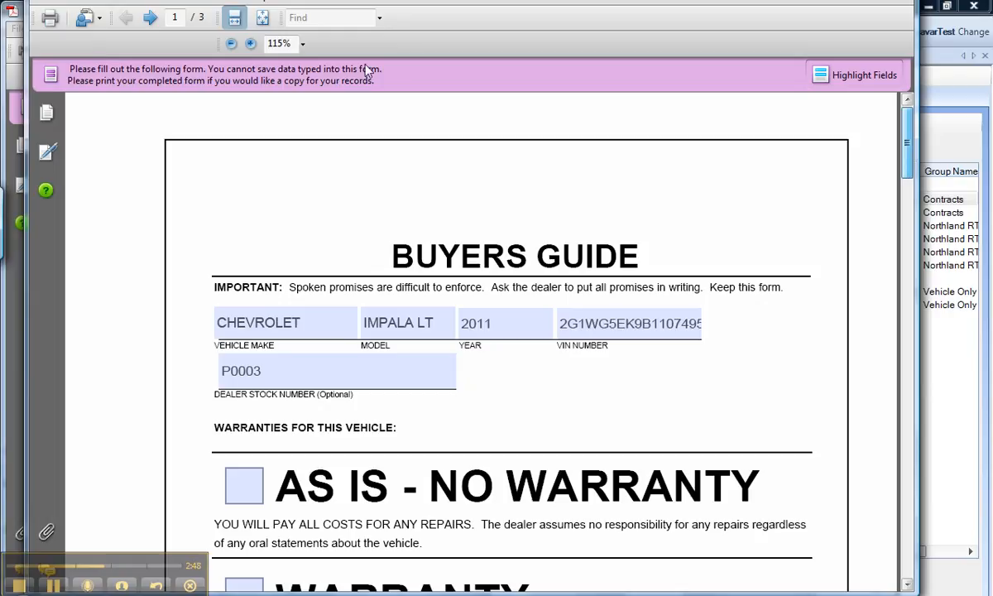
# Step: Review the generated Buyers Guide at 75% zoom, from the vehicle details to the dealer information on the last page
pyautogui.scroll(-3, 284, 49)
pyautogui.click(303, 43)
pyautogui.click(282, 115)
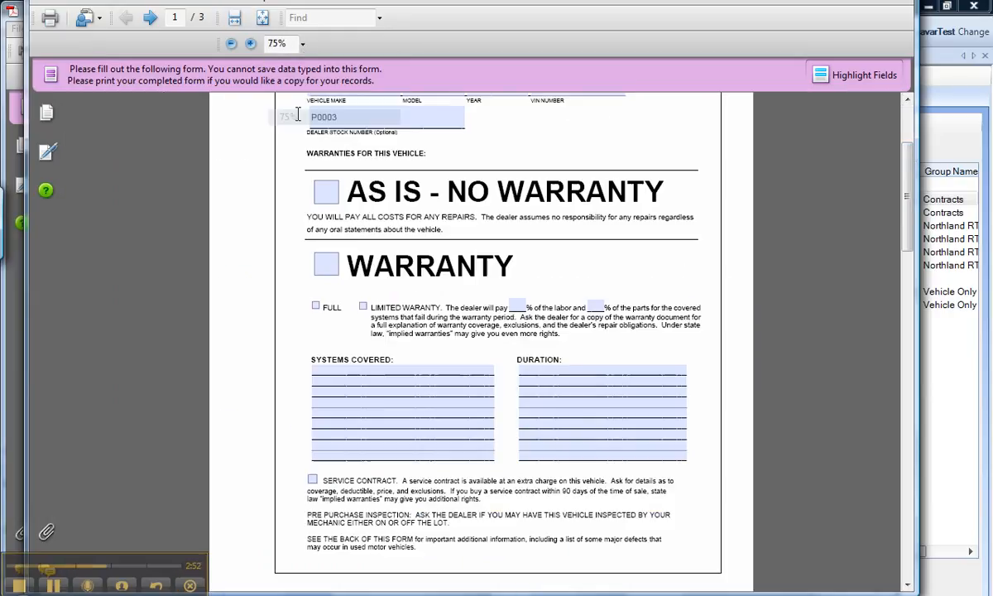
pyautogui.scroll(3, 850, 190)
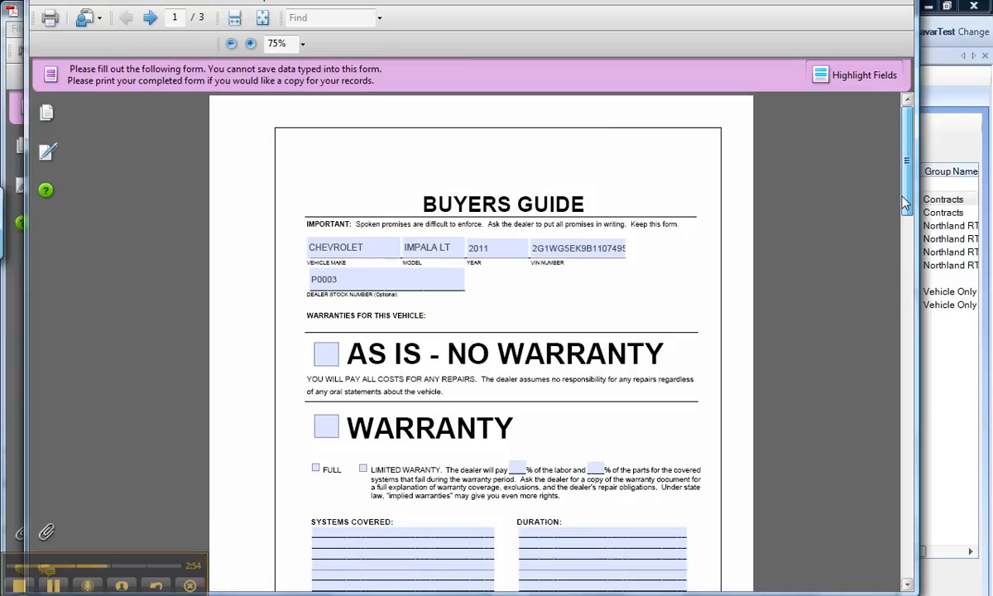
pyautogui.moveTo(907, 211); pyautogui.dragTo(895, 546)
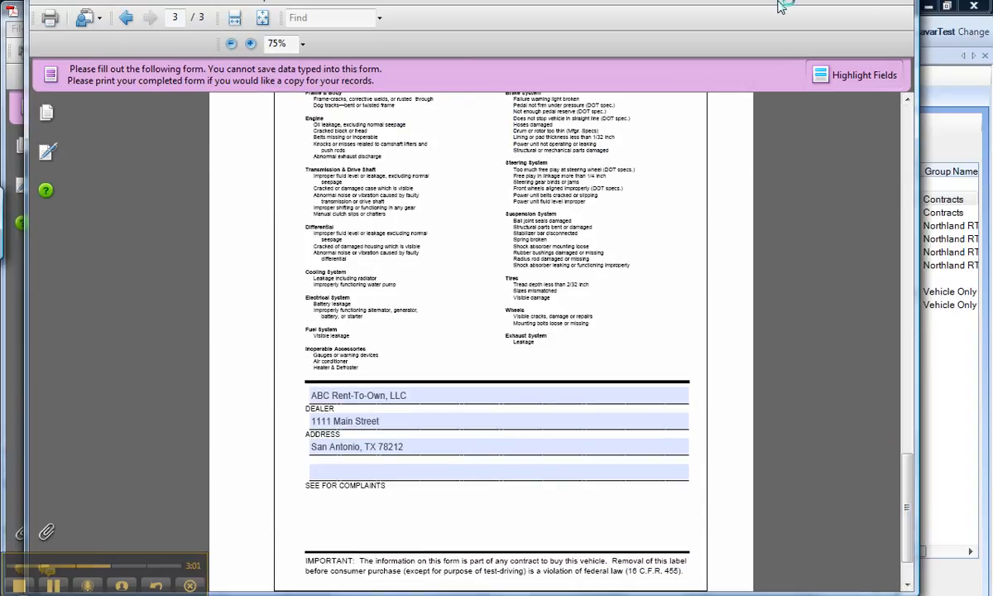
# Step: Switch to the generated Insurance Binder Request PDF and fill in the leasee's full name
pyautogui.rightClick(817, 594)
pyautogui.click(834, 594)
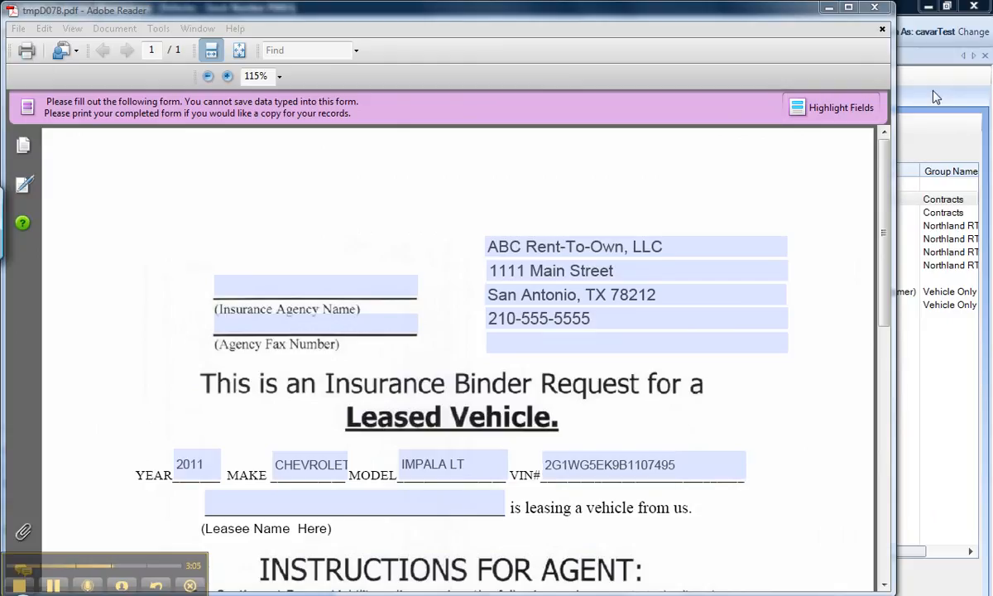
pyautogui.moveTo(887, 162); pyautogui.dragTo(900, 190)
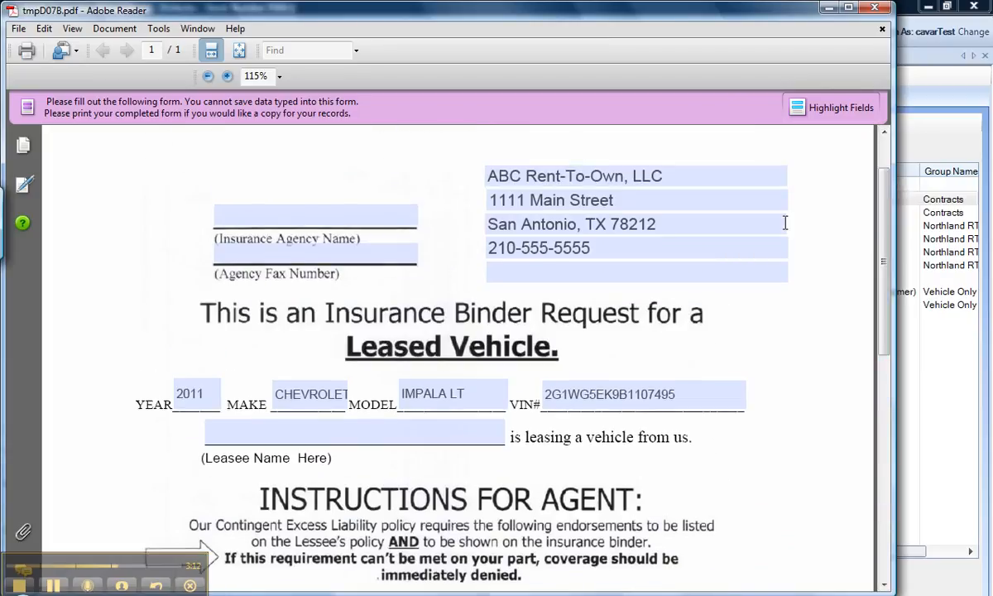
pyautogui.click(351, 437)
pyautogui.write('J')
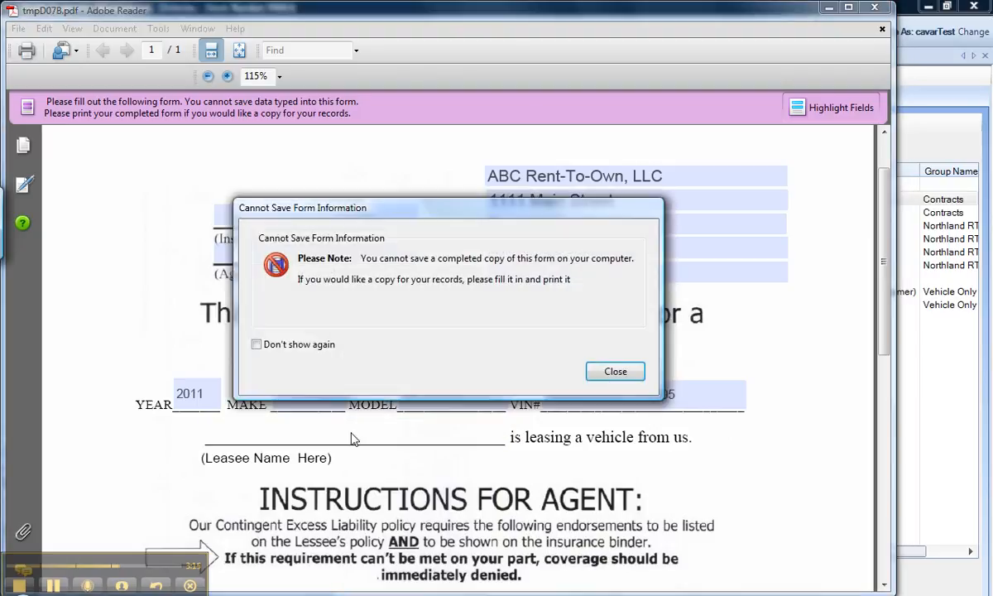
pyautogui.click(625, 371)
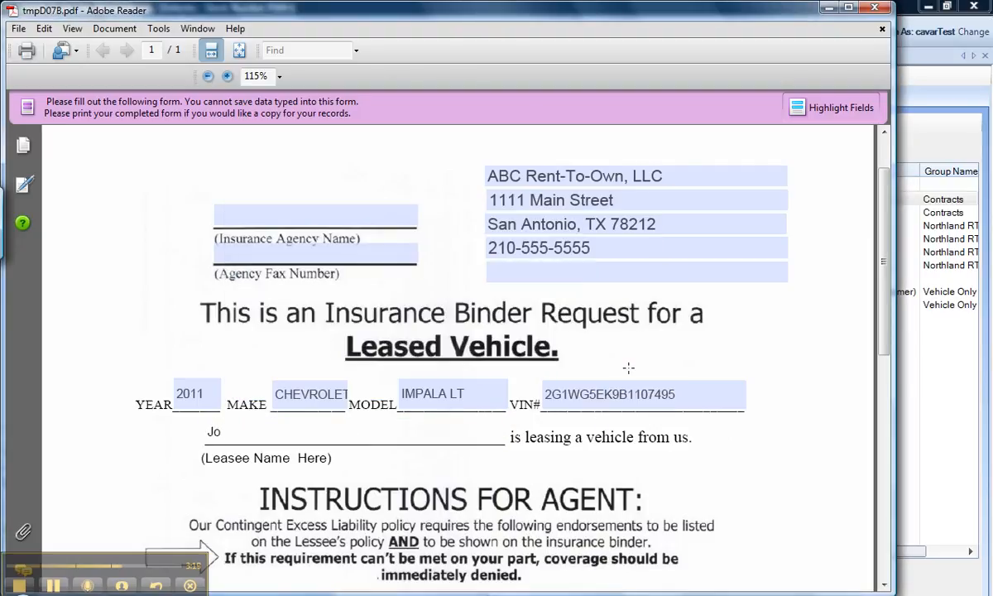
pyautogui.write('ohn Smith')
pyautogui.click(53, 586)
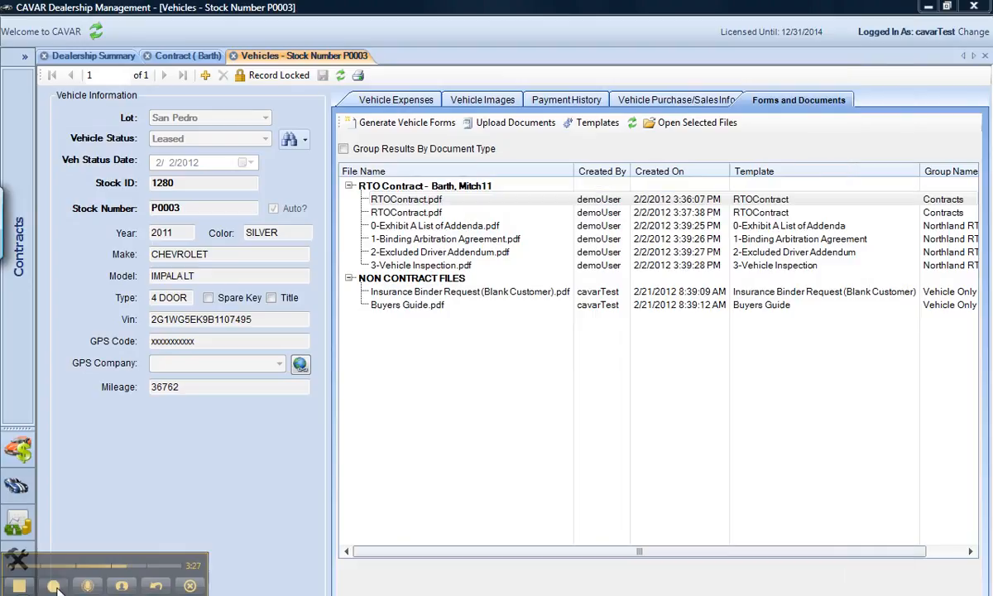